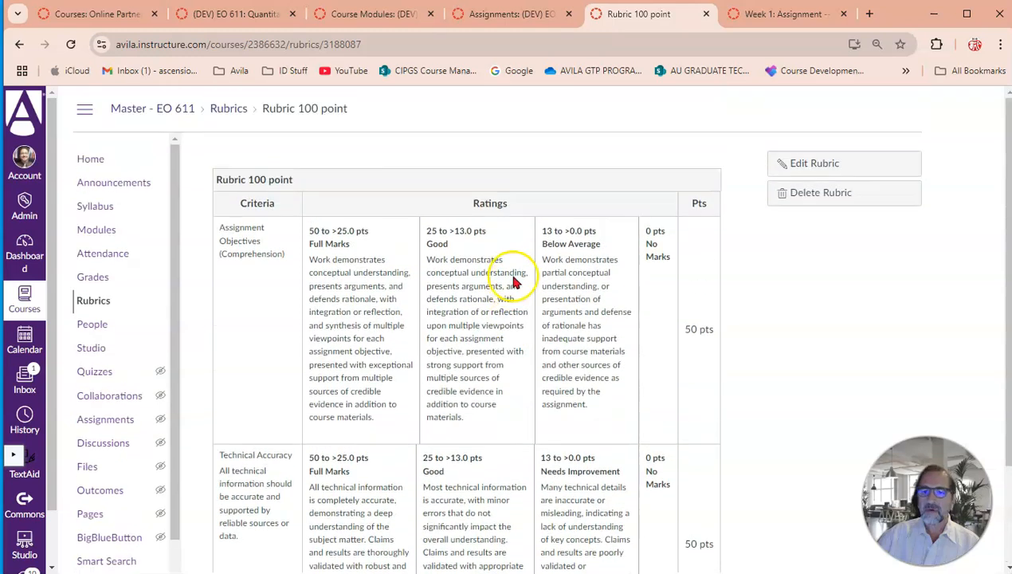
Go to the Week 1: Assignment -- Data Exploration Exercise page and start adding a rubric to it.
{"action": "left_click", "coordinate": [223, 110]}
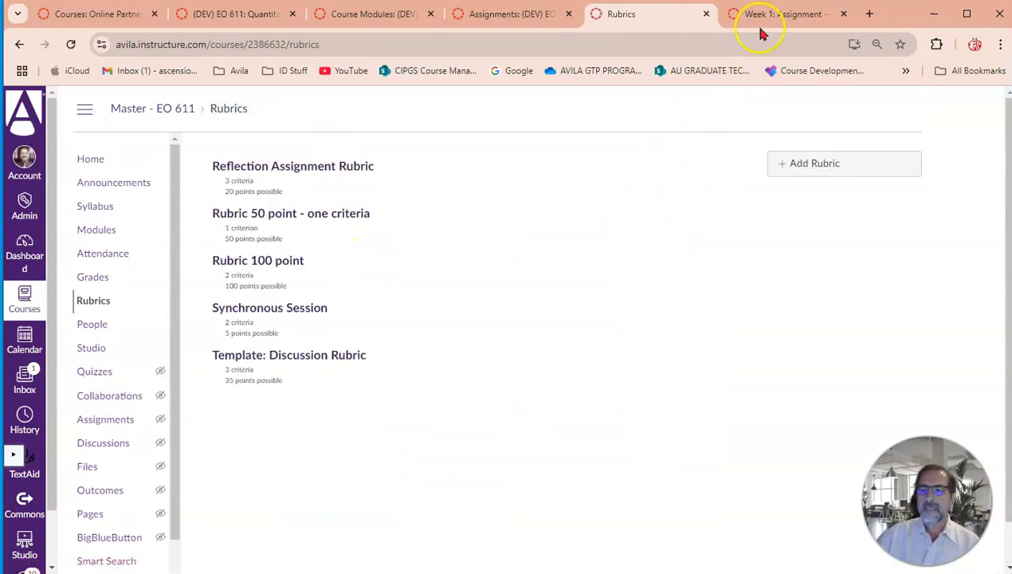
{"action": "left_click", "coordinate": [799, 24]}
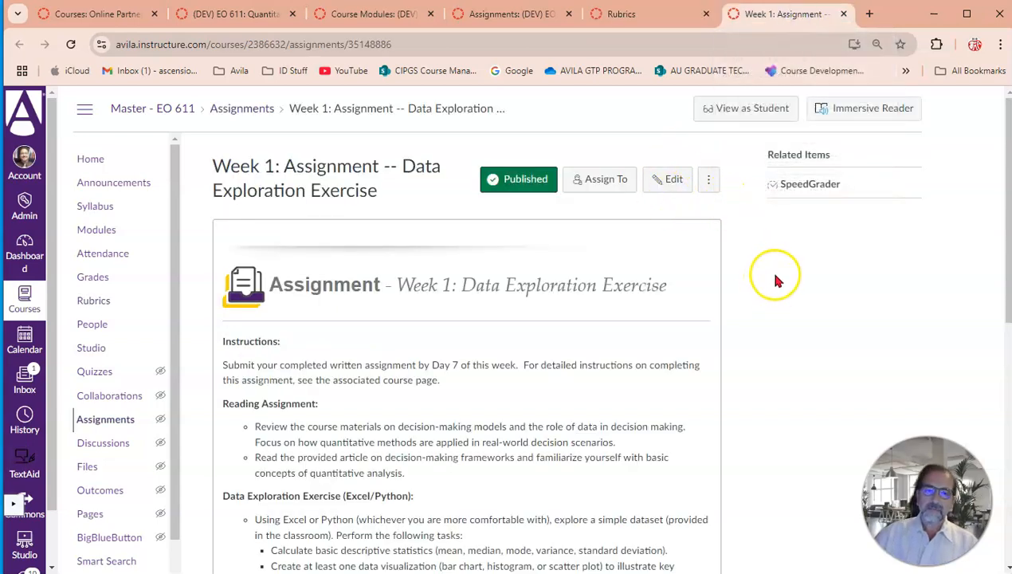
{"action": "scroll", "coordinate": [777, 287], "scroll_direction": "down", "scroll_amount": 5}
{"action": "scroll", "coordinate": [774, 279], "scroll_direction": "down", "scroll_amount": 2}
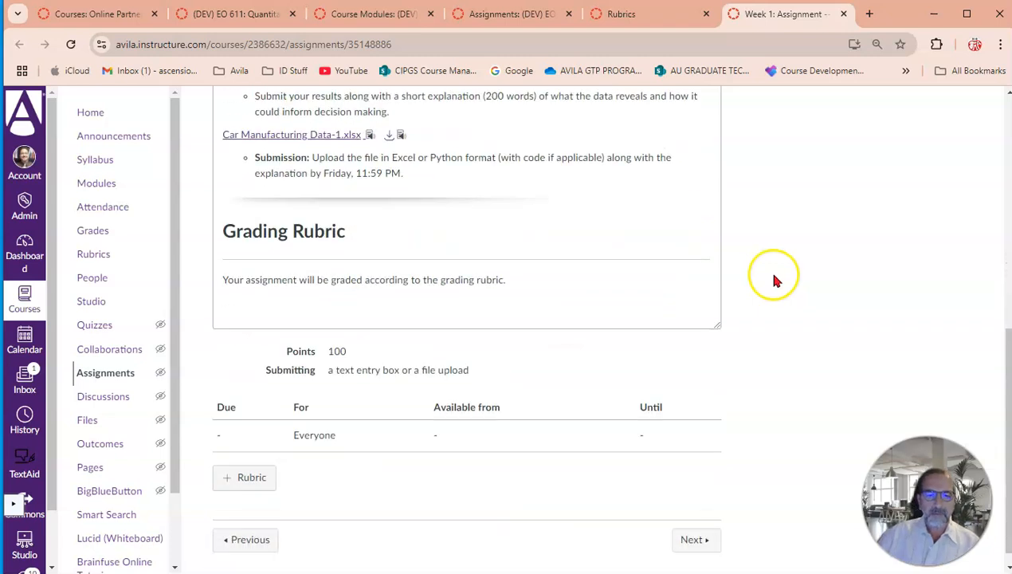
{"action": "left_click", "coordinate": [249, 462]}
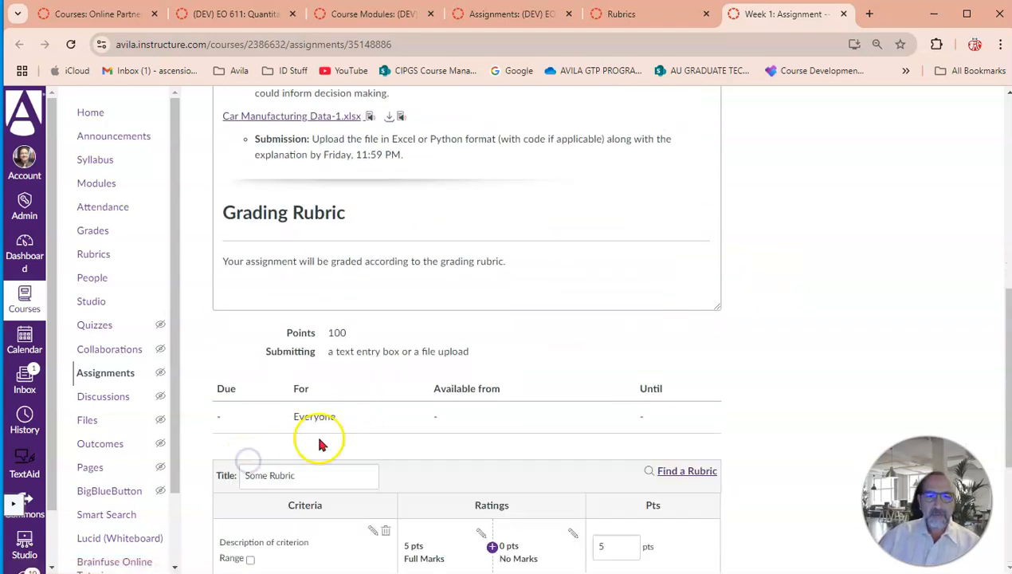
{"action": "scroll", "coordinate": [809, 291], "scroll_direction": "down", "scroll_amount": 3}
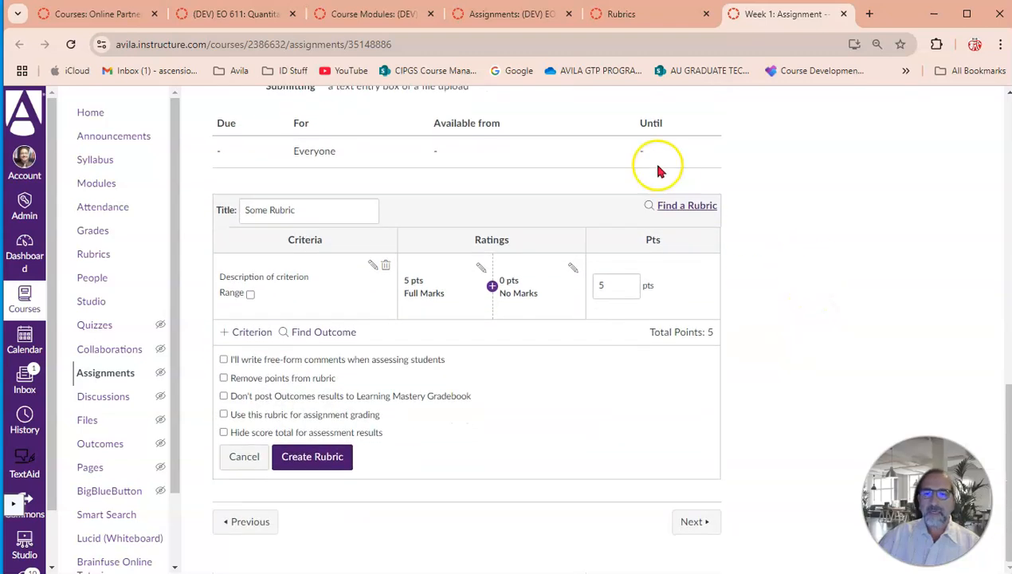
Look up existing rubrics and select Rubric 100 point from the Master - EO 611 course.
{"action": "left_click", "coordinate": [690, 206]}
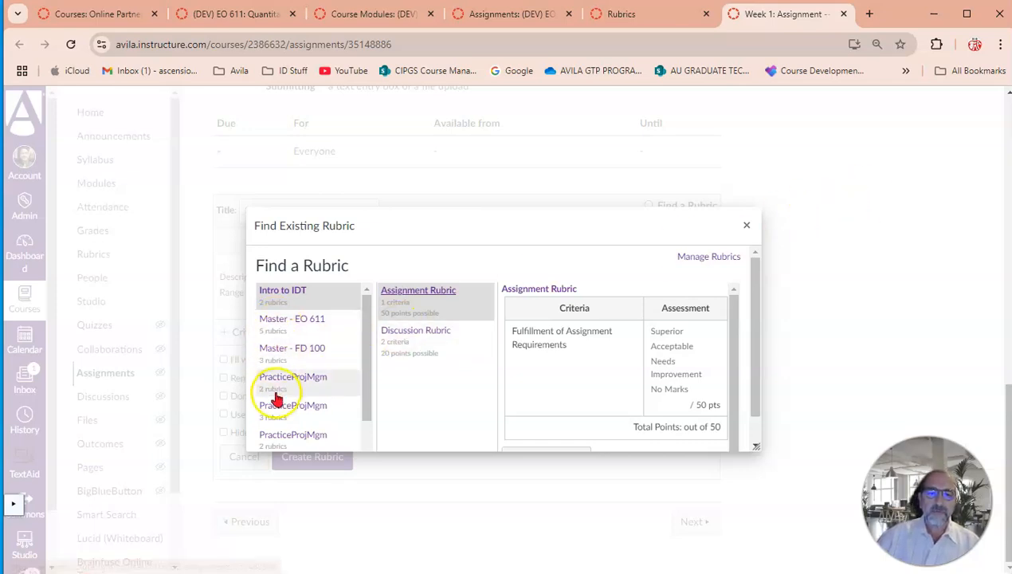
{"action": "left_click", "coordinate": [301, 328]}
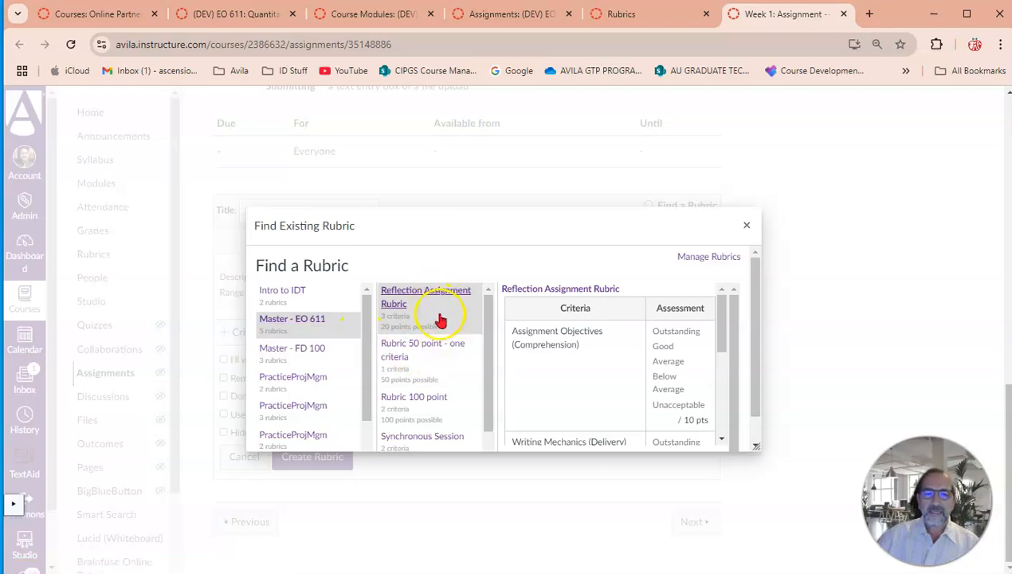
{"action": "mouse_move", "coordinate": [368, 349]}
{"action": "left_mouse_down"}
{"action": "mouse_move", "coordinate": [377, 375]}
{"action": "mouse_move", "coordinate": [364, 357]}
{"action": "mouse_move", "coordinate": [368, 339]}
{"action": "left_mouse_up"}
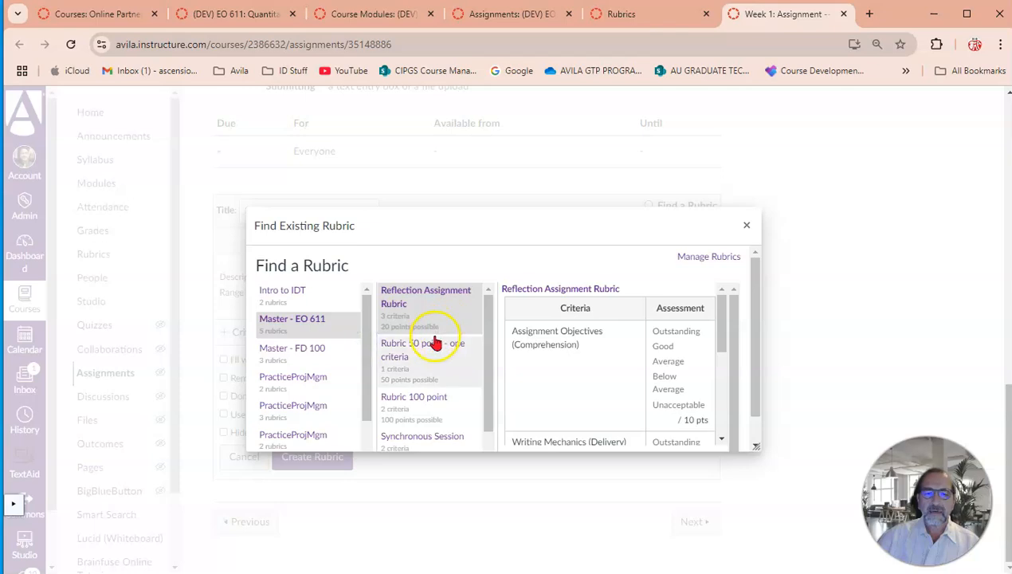
{"action": "scroll", "coordinate": [441, 350], "scroll_direction": "down", "scroll_amount": 1}
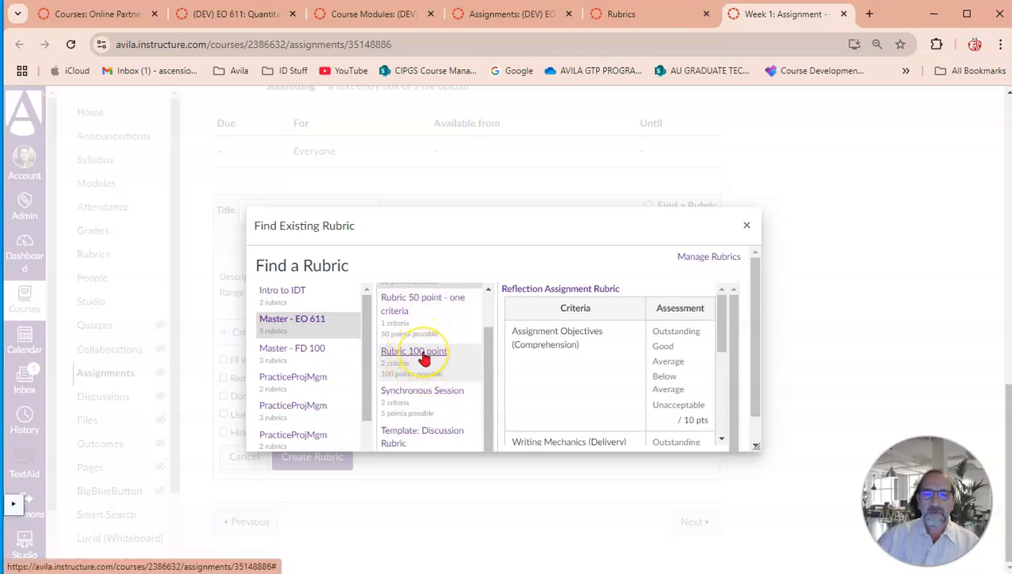
{"action": "left_click", "coordinate": [425, 359]}
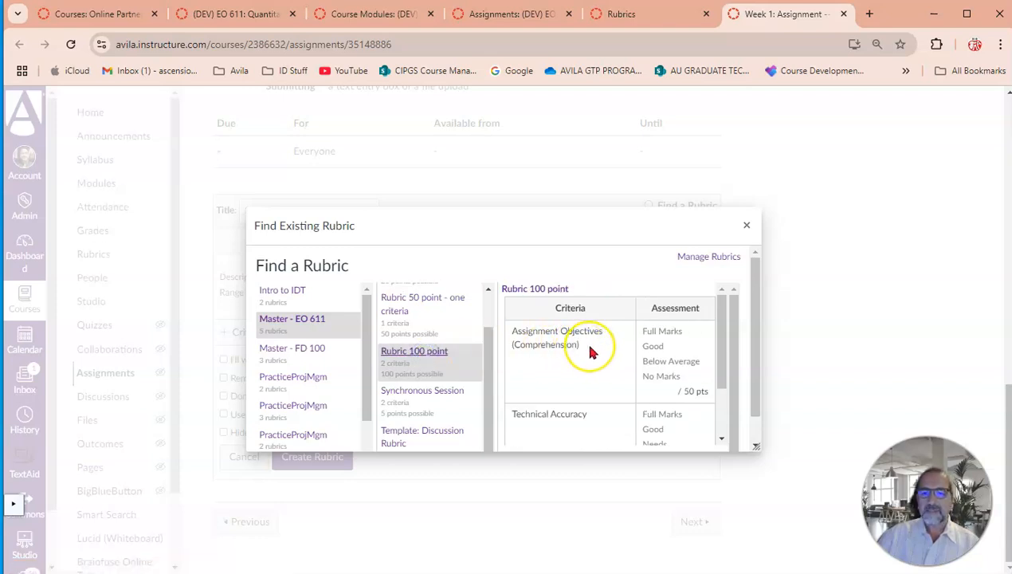
Review the criteria of Rubric 100 point and attach it to the Week 1 assignment.
{"action": "scroll", "coordinate": [589, 351], "scroll_direction": "down", "scroll_amount": 2}
{"action": "scroll", "coordinate": [589, 351], "scroll_direction": "up", "scroll_amount": 2}
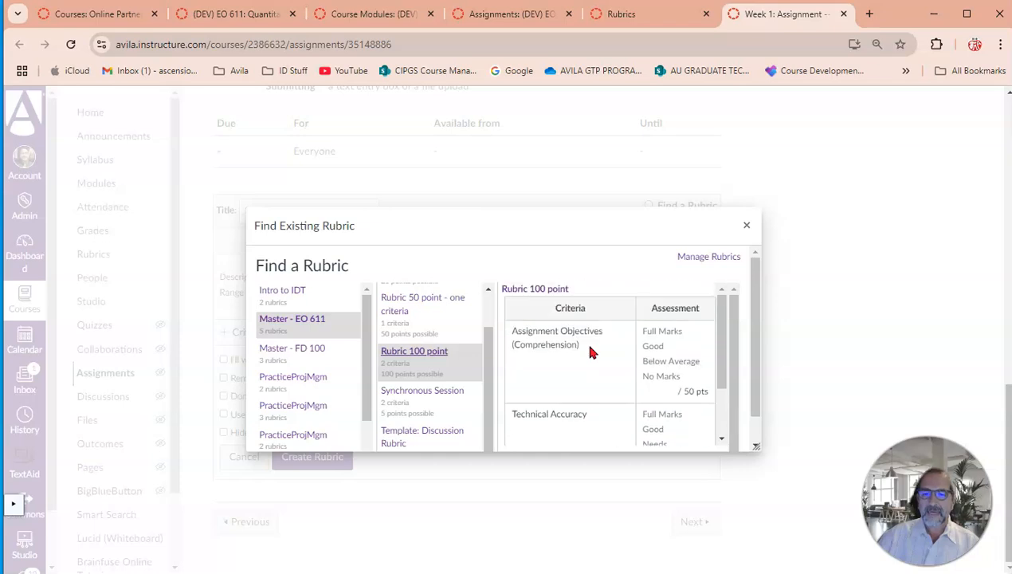
{"action": "scroll", "coordinate": [589, 351], "scroll_direction": "down", "scroll_amount": 2}
{"action": "left_click", "coordinate": [593, 360]}
{"action": "scroll", "coordinate": [593, 360], "scroll_direction": "down", "scroll_amount": 1}
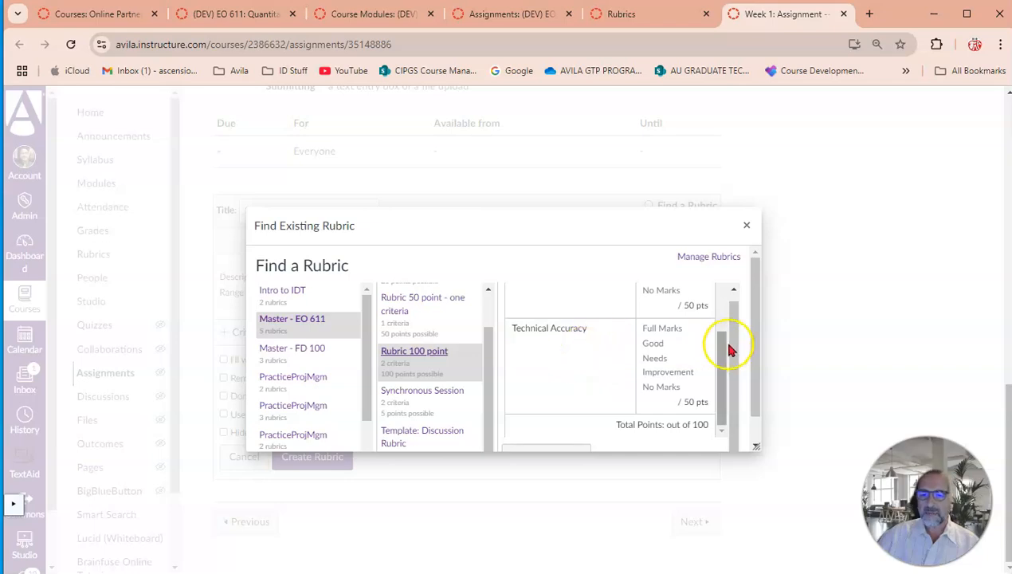
{"action": "left_click", "coordinate": [757, 344]}
{"action": "left_click_drag", "start_coordinate": [757, 344], "coordinate": [756, 371]}
{"action": "left_click", "coordinate": [567, 426]}
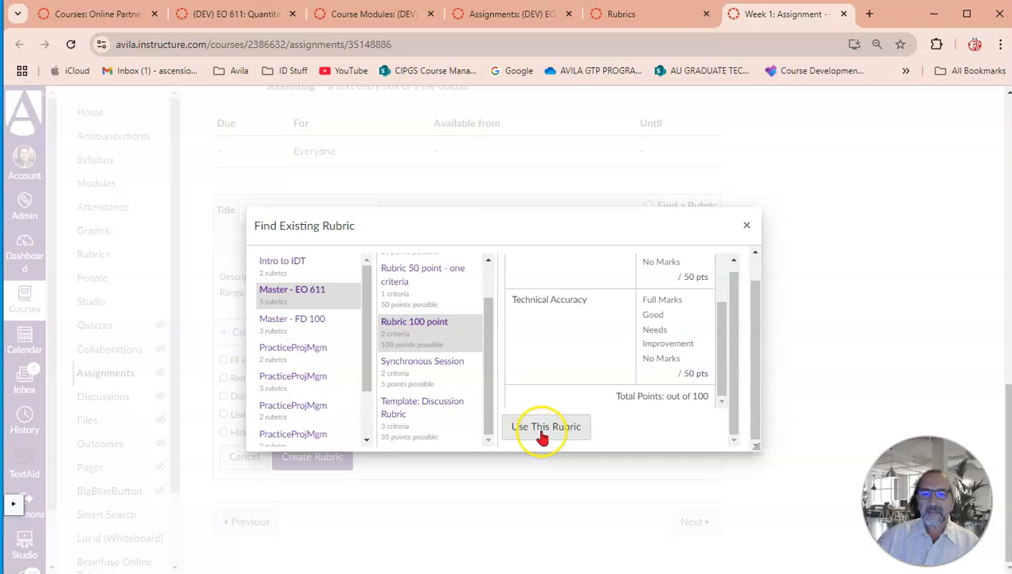
{"action": "left_click", "coordinate": [547, 434]}
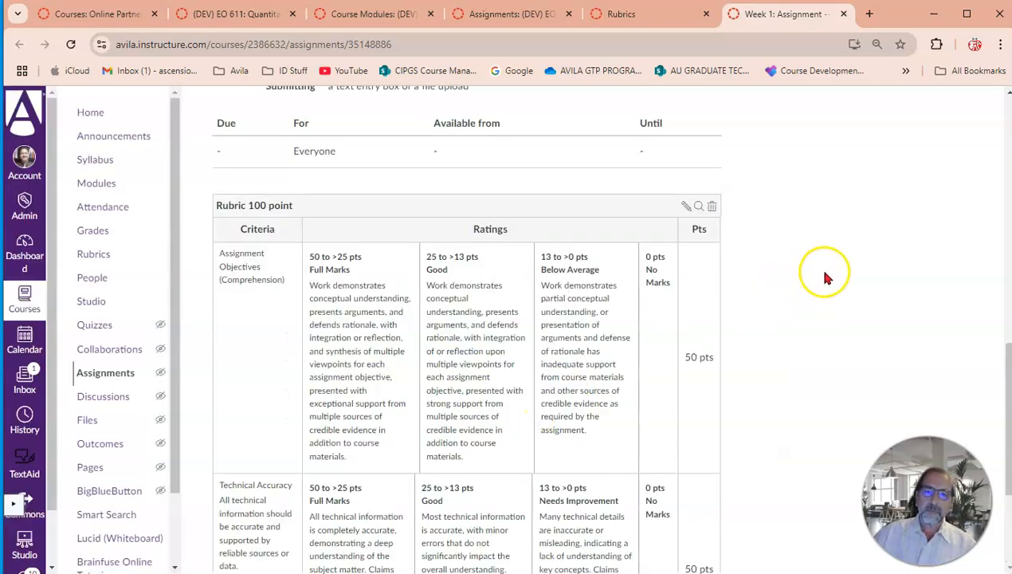
Examine the assignment instructions and the criteria and ratings of the rubric attached below them.
{"action": "scroll", "coordinate": [826, 278], "scroll_direction": "up", "scroll_amount": 5}
{"action": "scroll", "coordinate": [826, 283], "scroll_direction": "down", "scroll_amount": 1}
{"action": "scroll", "coordinate": [828, 275], "scroll_direction": "up", "scroll_amount": 5}
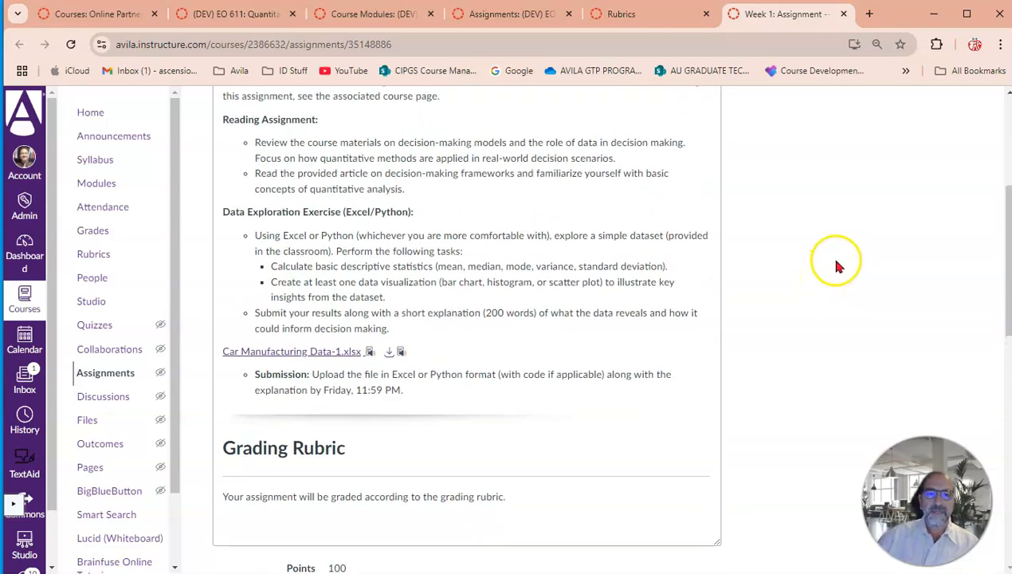
{"action": "scroll", "coordinate": [837, 267], "scroll_direction": "down", "scroll_amount": 2}
{"action": "scroll", "coordinate": [838, 269], "scroll_direction": "down", "scroll_amount": 10}
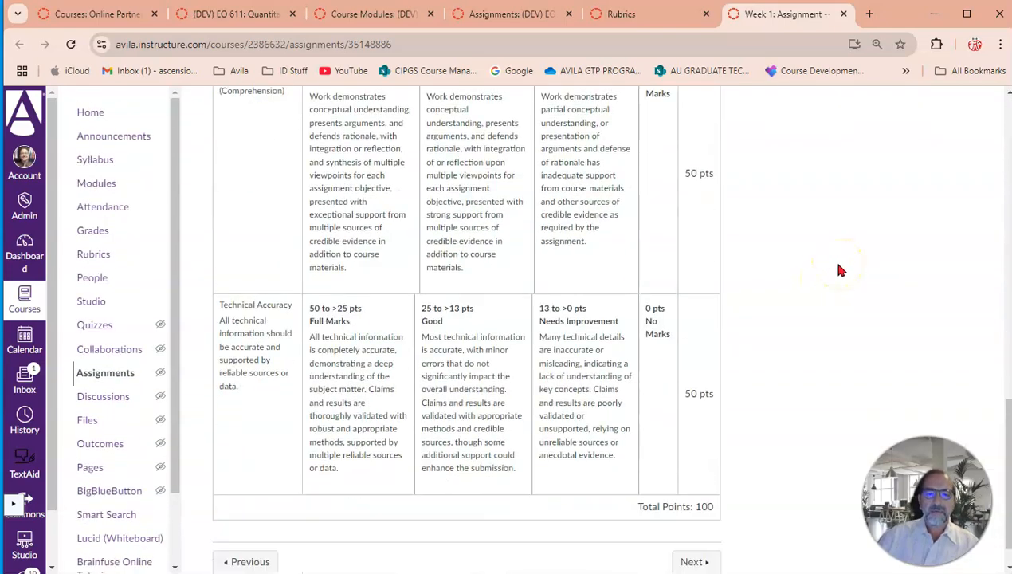
{"action": "scroll", "coordinate": [839, 271], "scroll_direction": "up", "scroll_amount": 2}
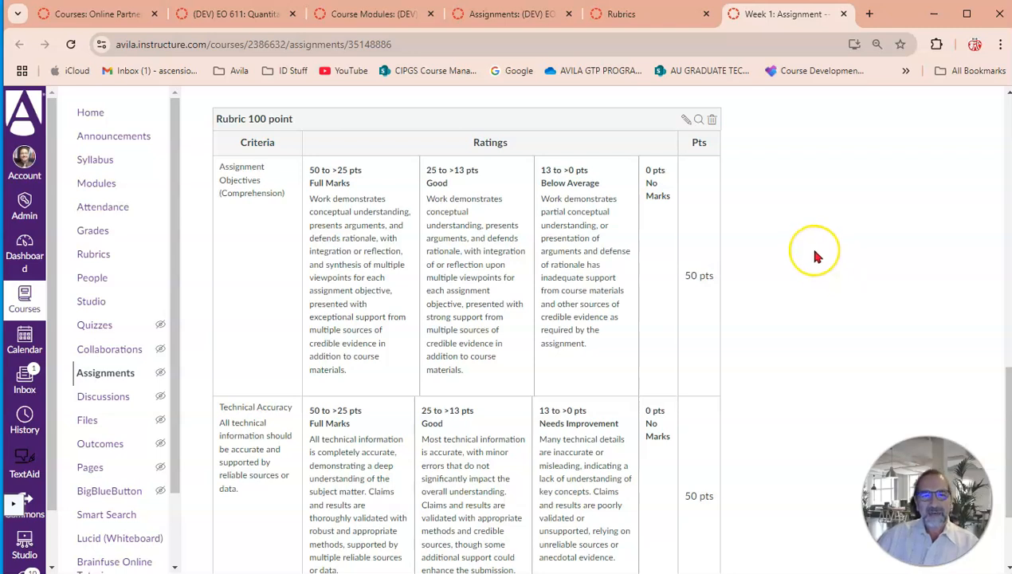
{"action": "scroll", "coordinate": [815, 256], "scroll_direction": "up", "scroll_amount": 1}
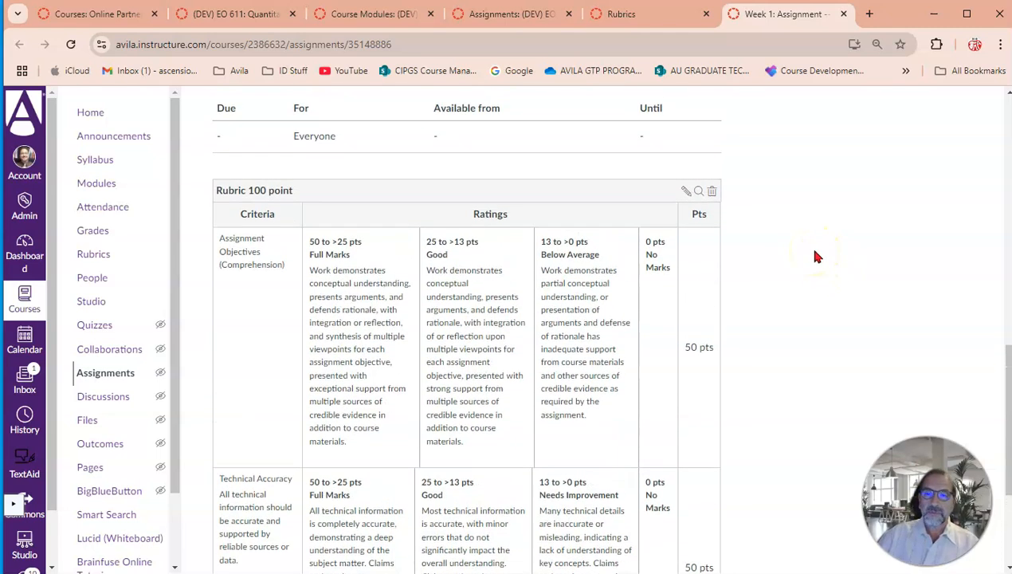
Edit the attached rubric so it is used for assignment grading, and save the update.
{"action": "left_click", "coordinate": [685, 194]}
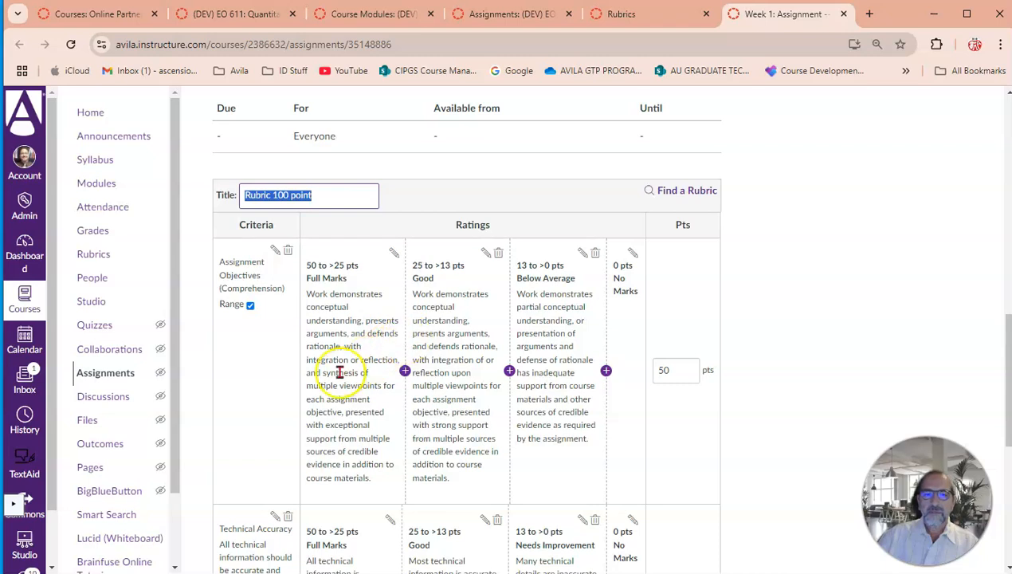
{"action": "scroll", "coordinate": [340, 372], "scroll_direction": "down", "scroll_amount": 5}
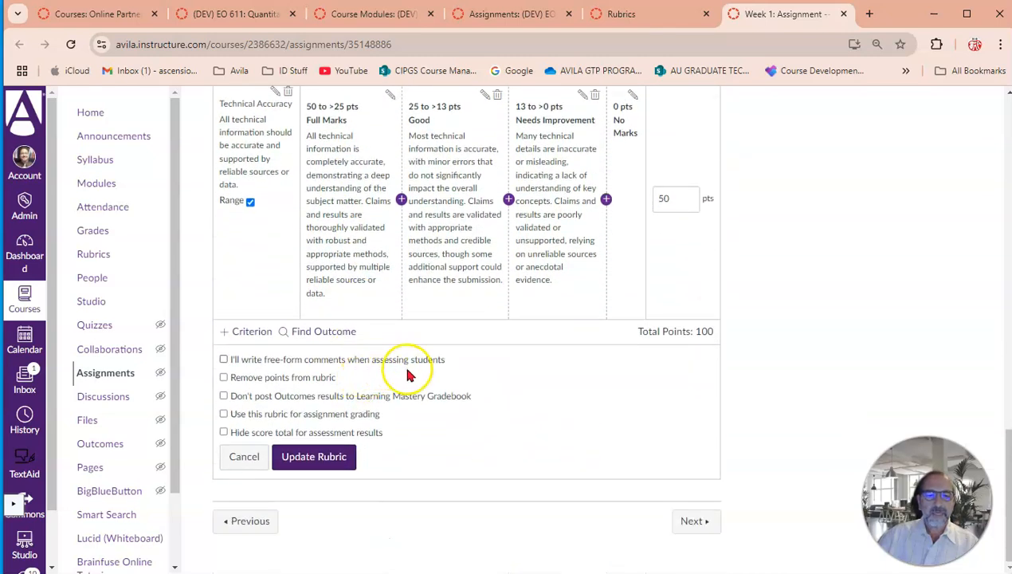
{"action": "left_click", "coordinate": [223, 415]}
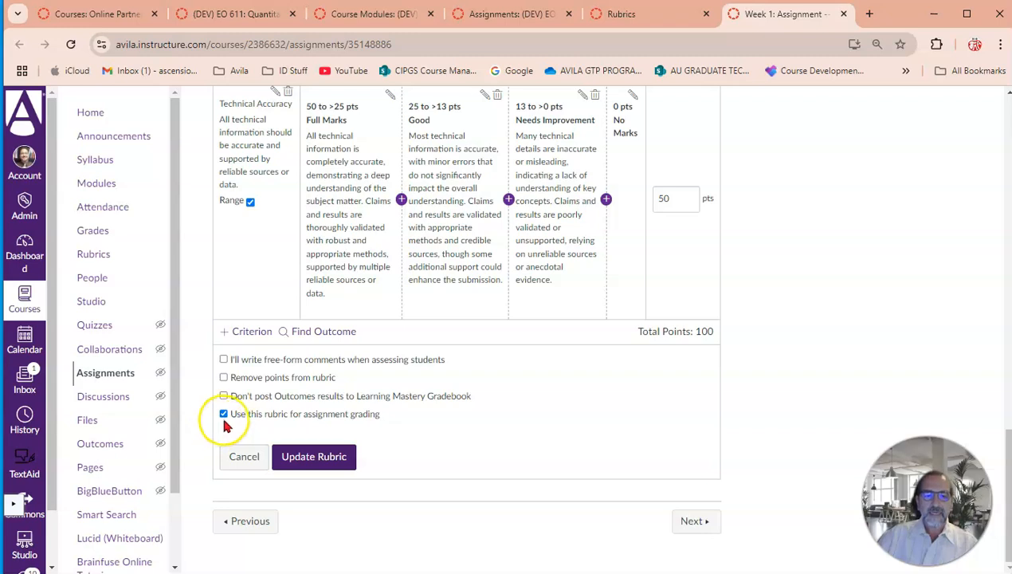
{"action": "left_click", "coordinate": [333, 464]}
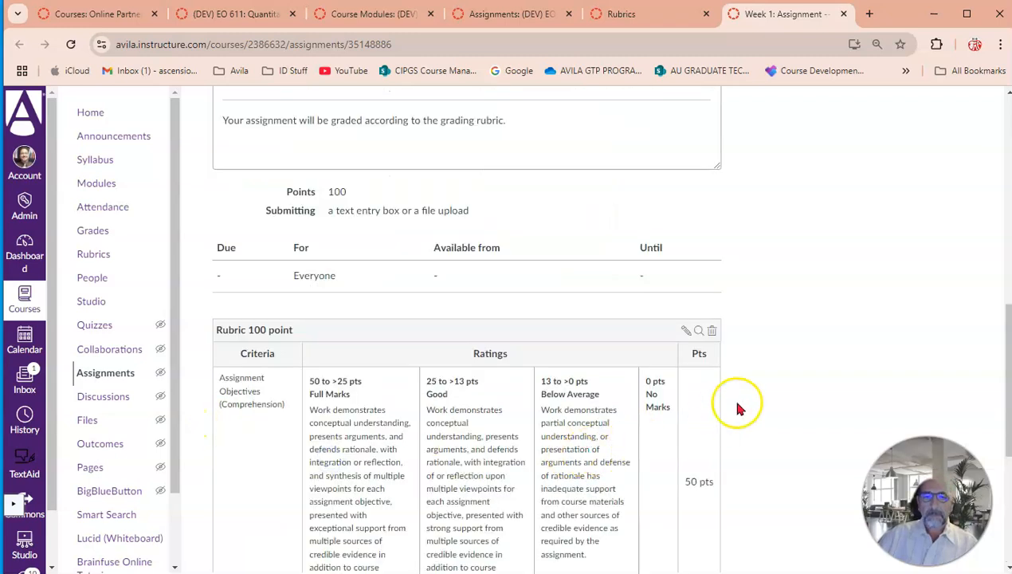
Check the updated rubric on the assignment page and return to the course's rubrics list.
{"action": "scroll", "coordinate": [785, 393], "scroll_direction": "down", "scroll_amount": 4}
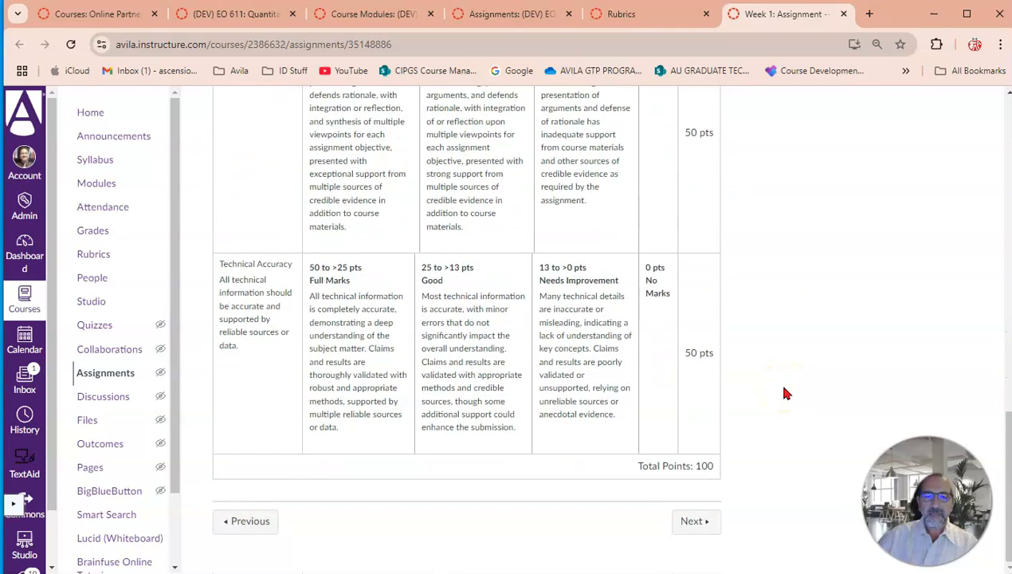
{"action": "scroll", "coordinate": [785, 393], "scroll_direction": "up", "scroll_amount": 5}
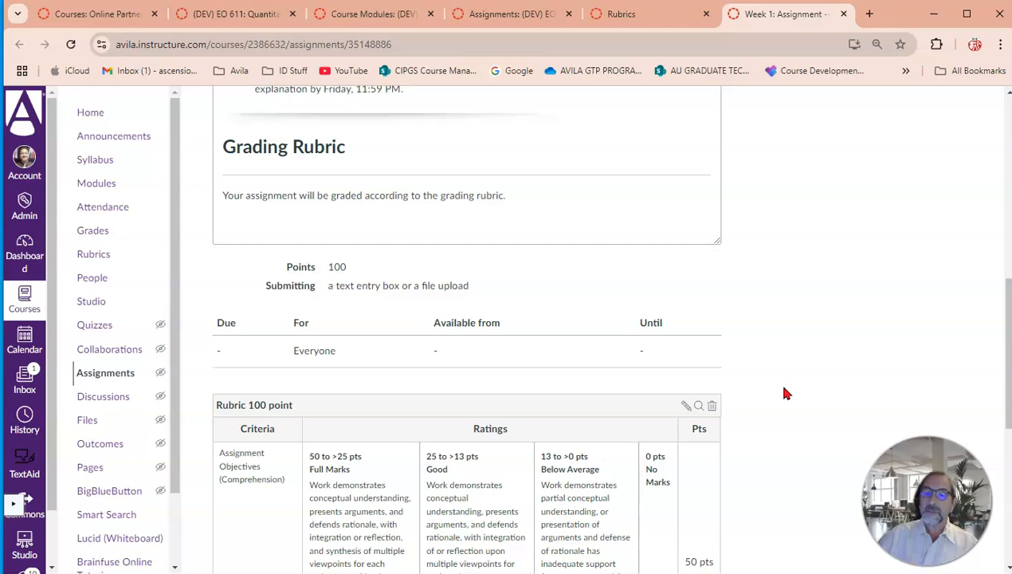
{"action": "scroll", "coordinate": [785, 393], "scroll_direction": "down", "scroll_amount": 3}
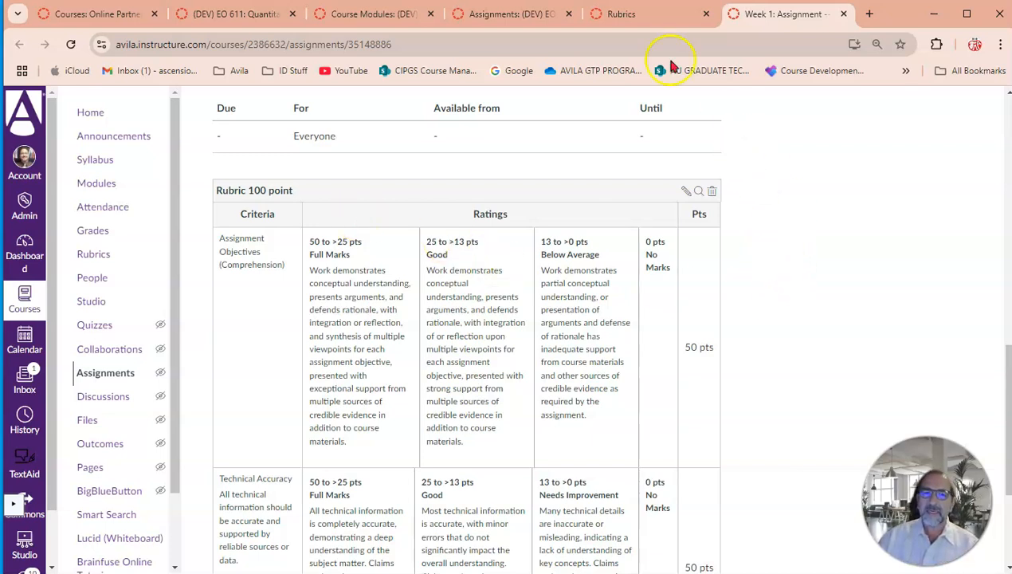
{"action": "left_click", "coordinate": [625, 18]}
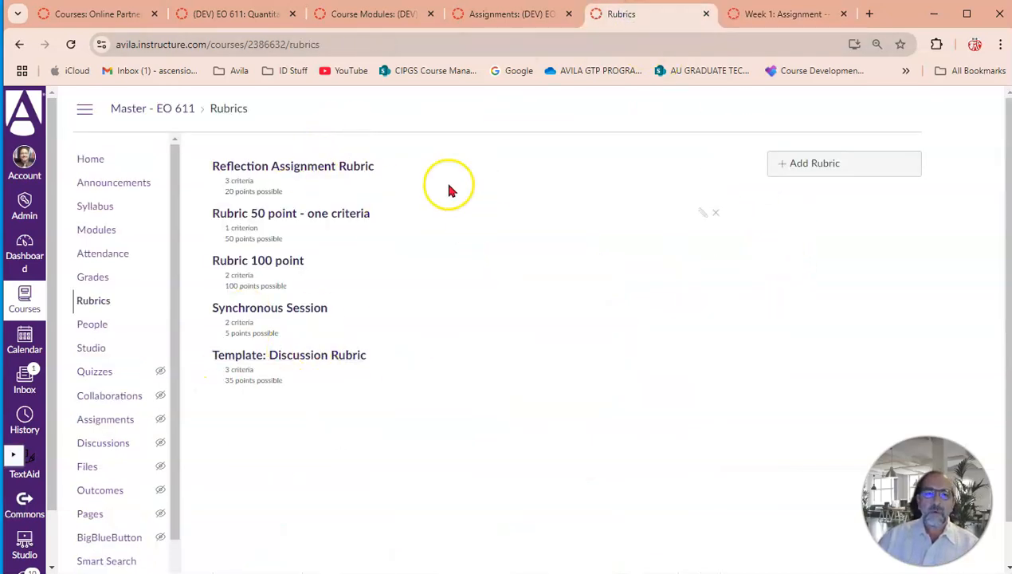